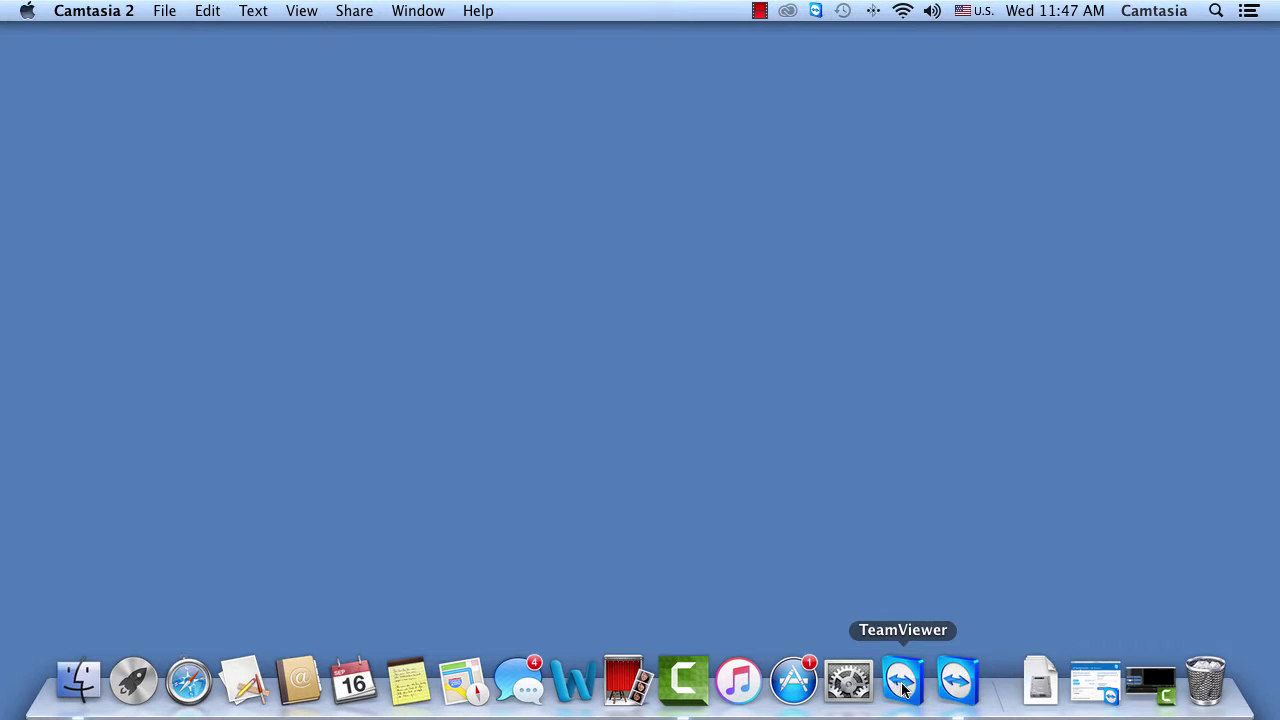
Launch TeamViewer from the Dock, move its window toward centre, then quit it with Cmd+Q
{"action": "left_click", "coordinate": [904, 685]}
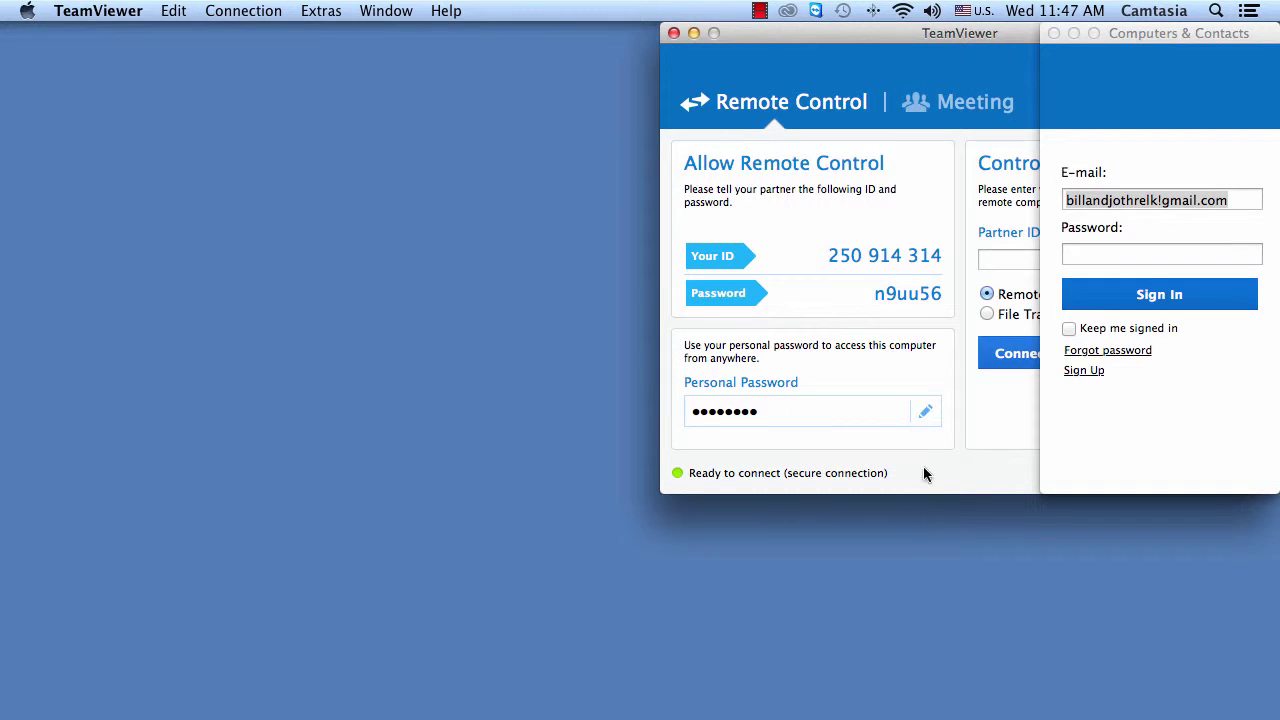
{"action": "left_click_drag", "start_coordinate": [898, 34], "coordinate": [612, 45]}
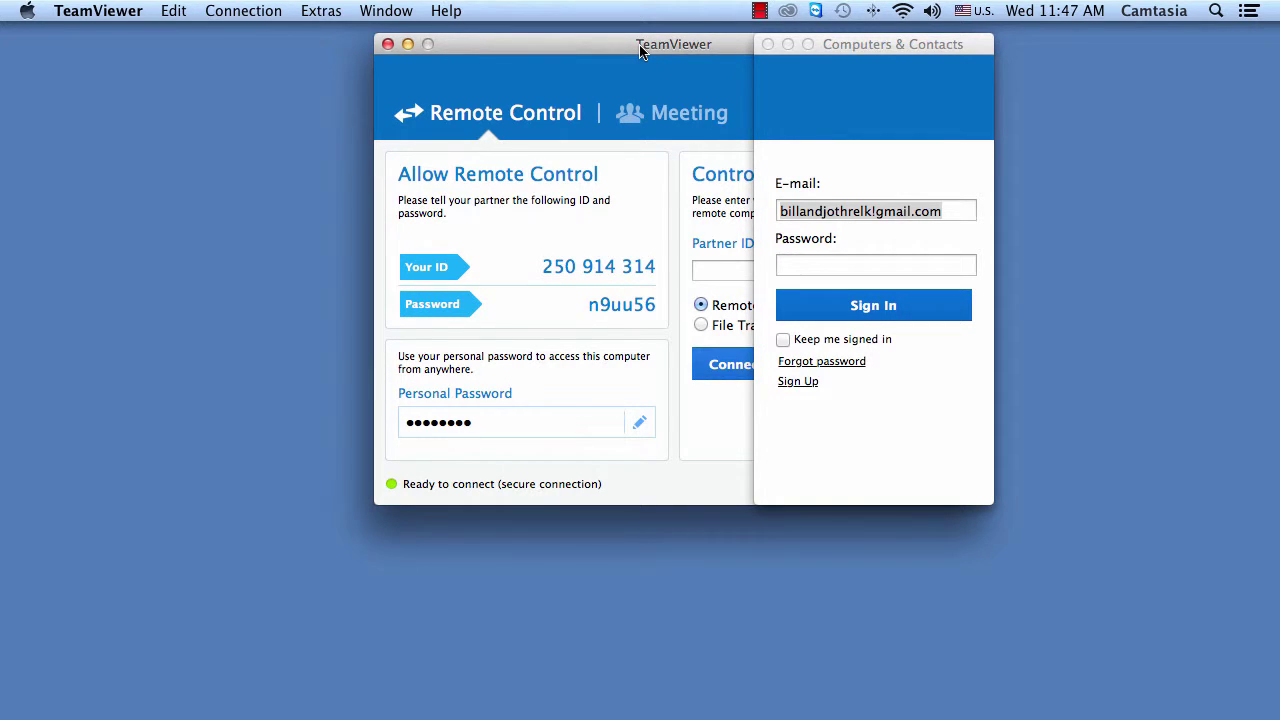
{"action": "key", "text": "super+q"}
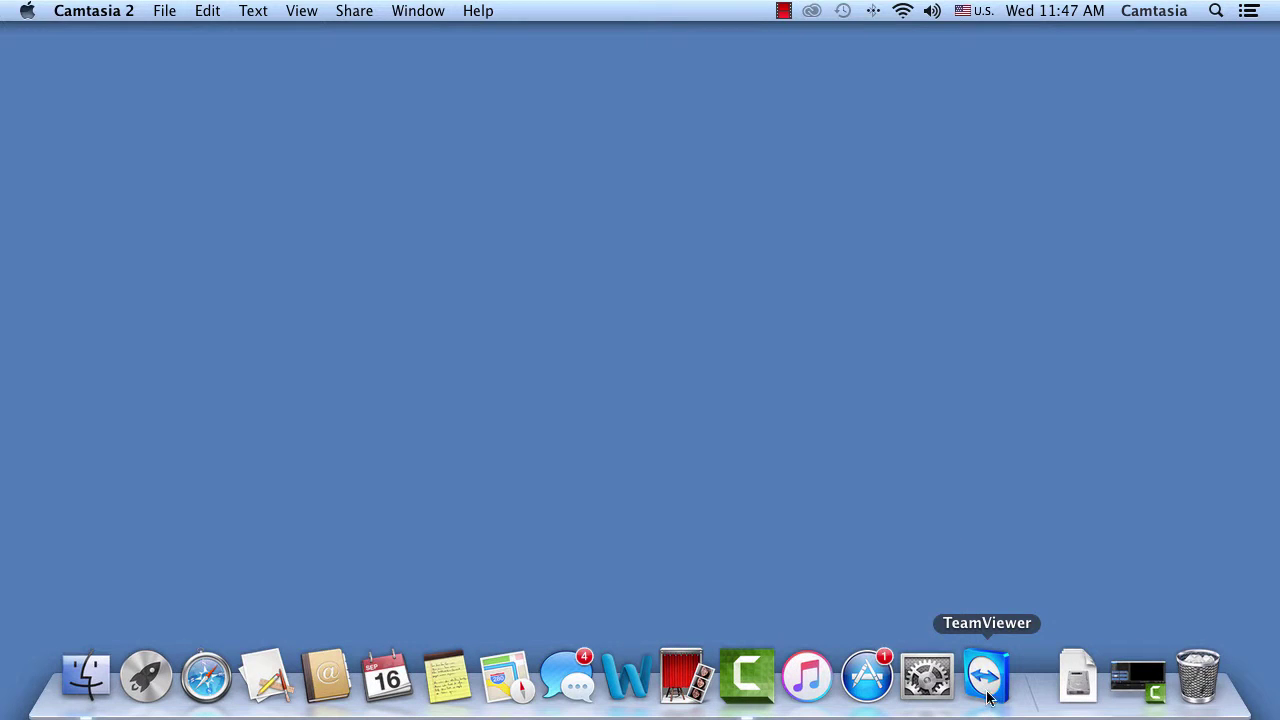
Relaunch TeamViewer, shift its window right, minimize it, restore it, then minimize it again
{"action": "mouse_move", "coordinate": [985, 676]}
{"action": "left_click", "coordinate": [985, 680]}
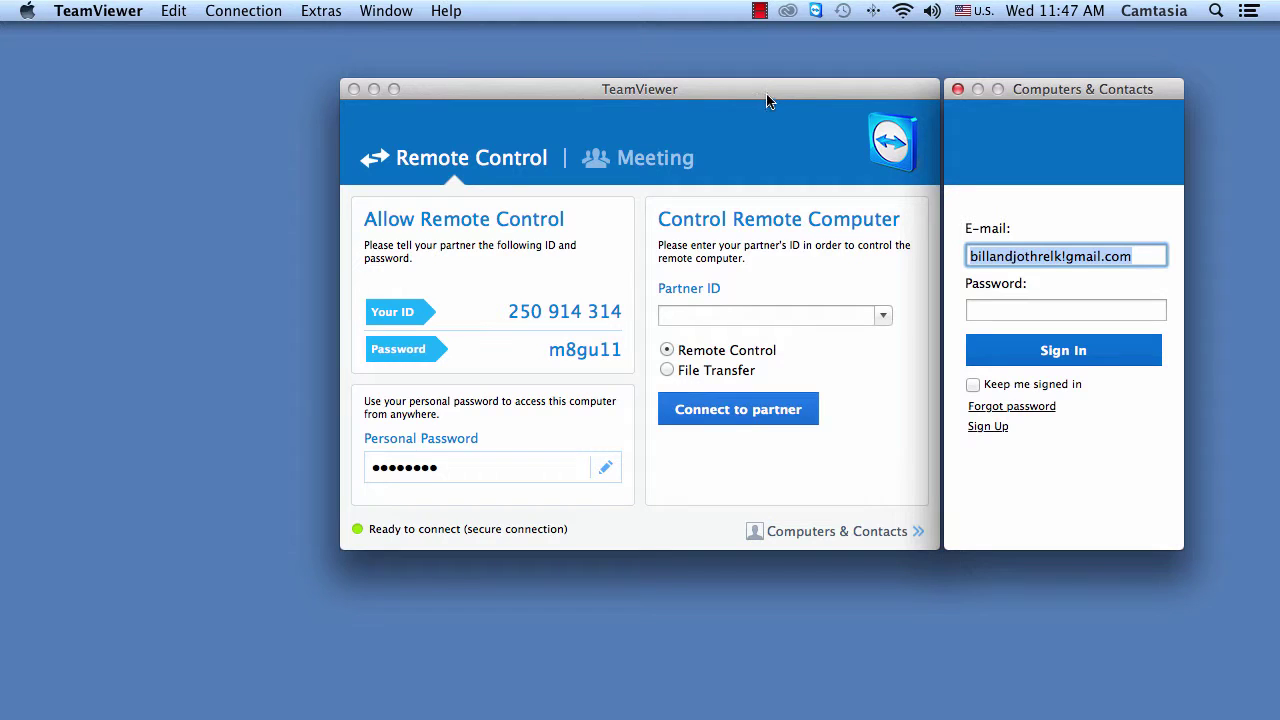
{"action": "mouse_move", "coordinate": [642, 91]}
{"action": "left_mouse_down"}
{"action": "mouse_move", "coordinate": [715, 93]}
{"action": "mouse_move", "coordinate": [591, 84]}
{"action": "left_mouse_up"}
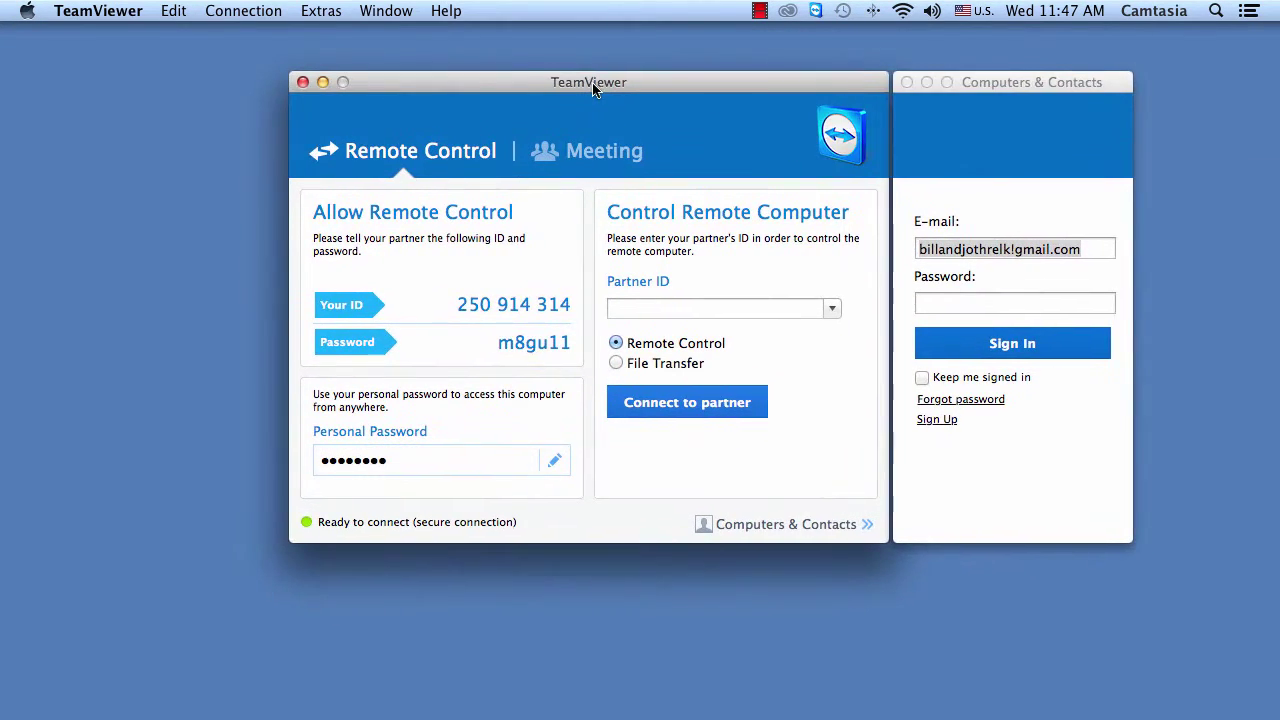
{"action": "left_click", "coordinate": [322, 83]}
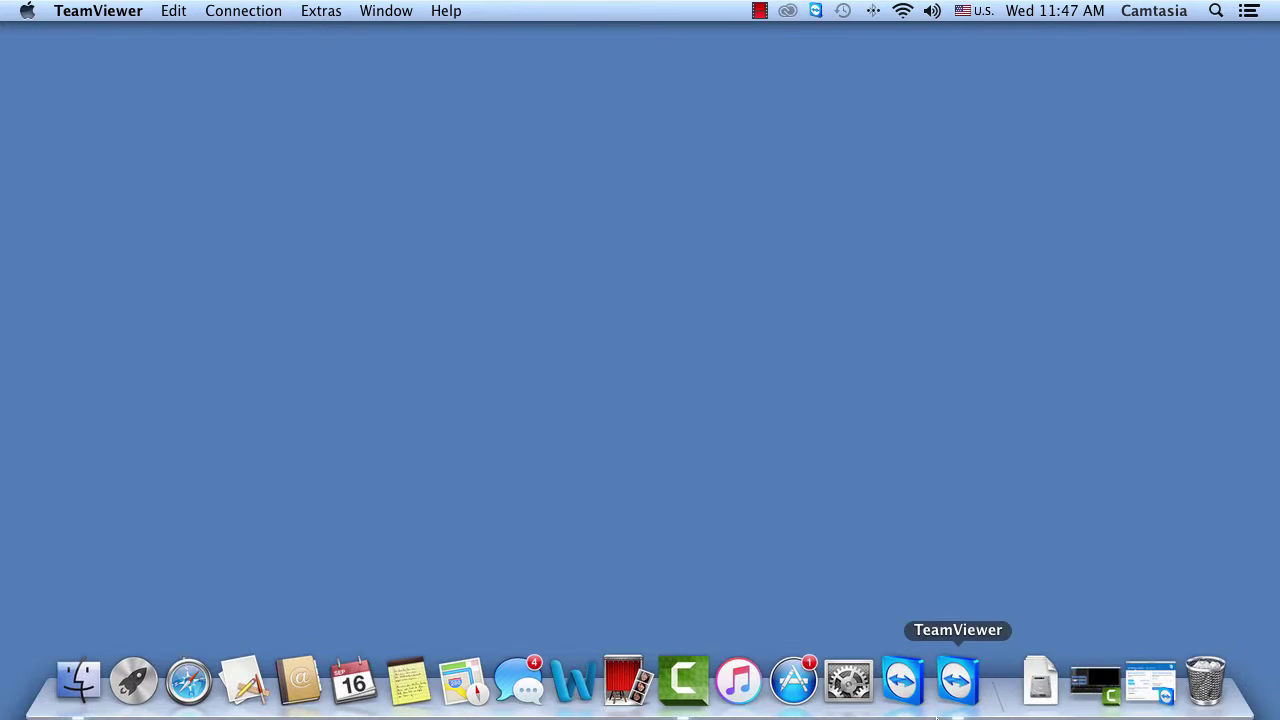
{"action": "mouse_move", "coordinate": [1150, 684]}
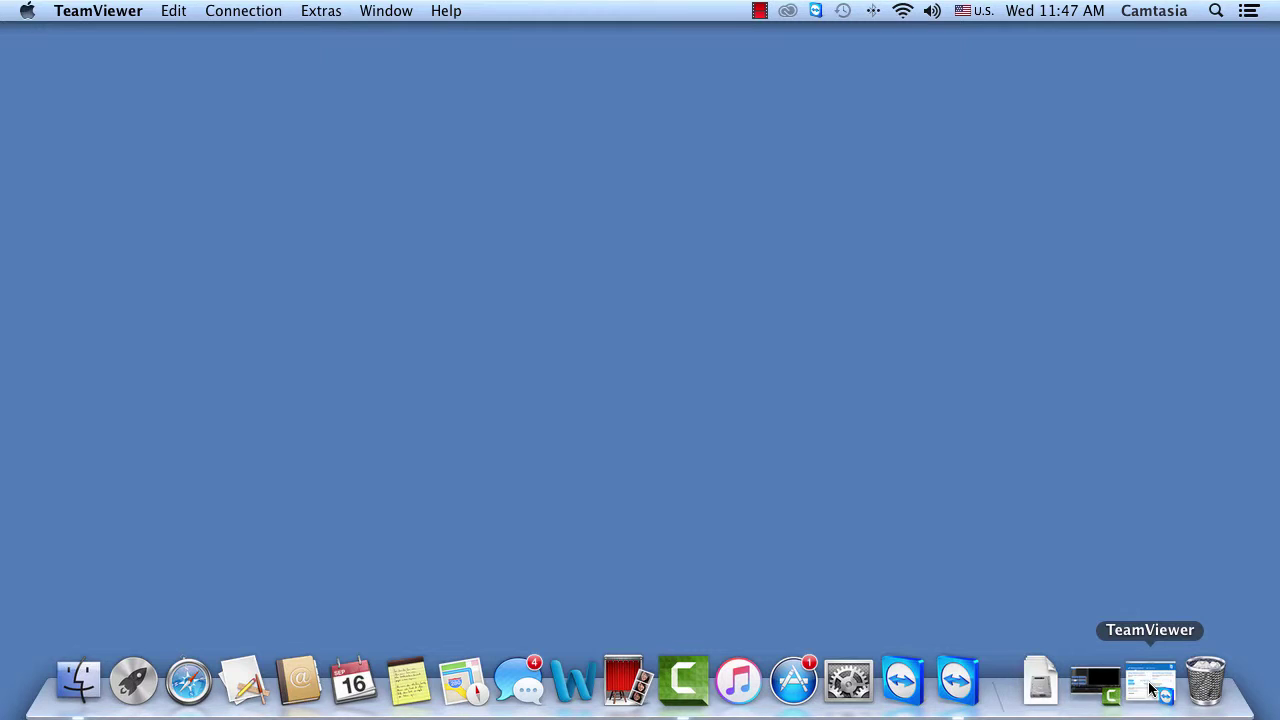
{"action": "left_click", "coordinate": [1150, 686]}
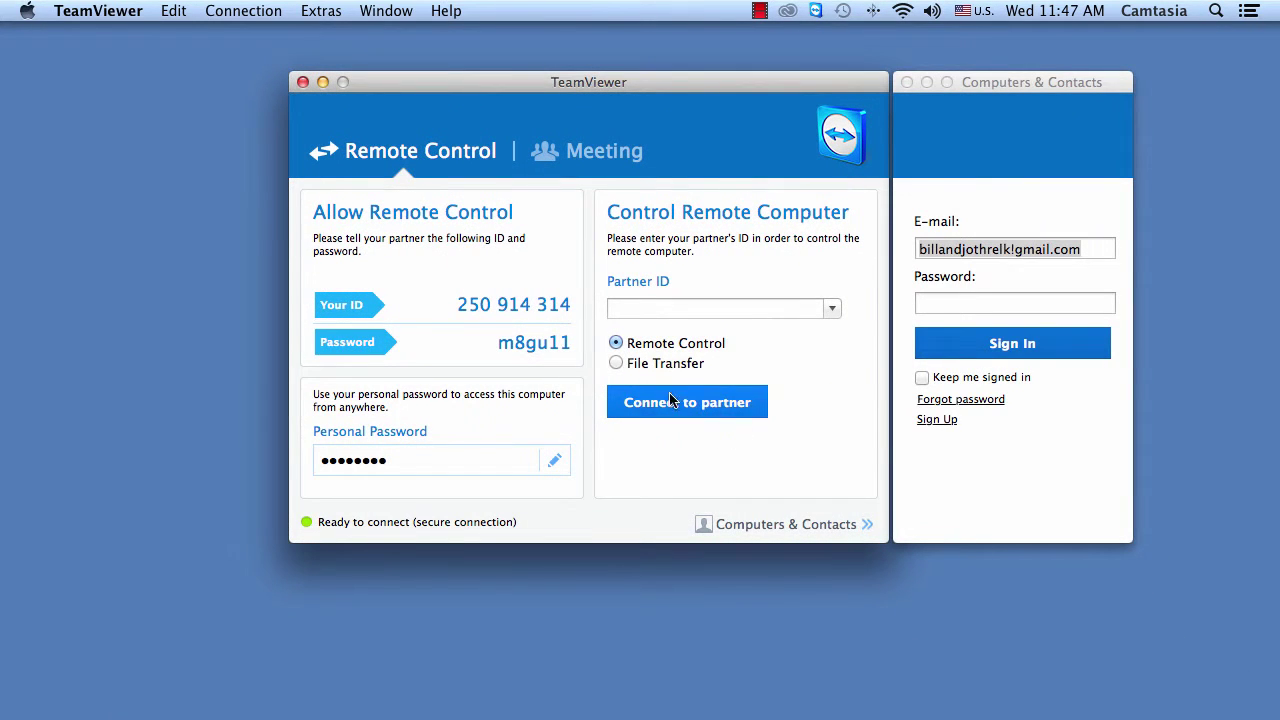
{"action": "left_click", "coordinate": [323, 84]}
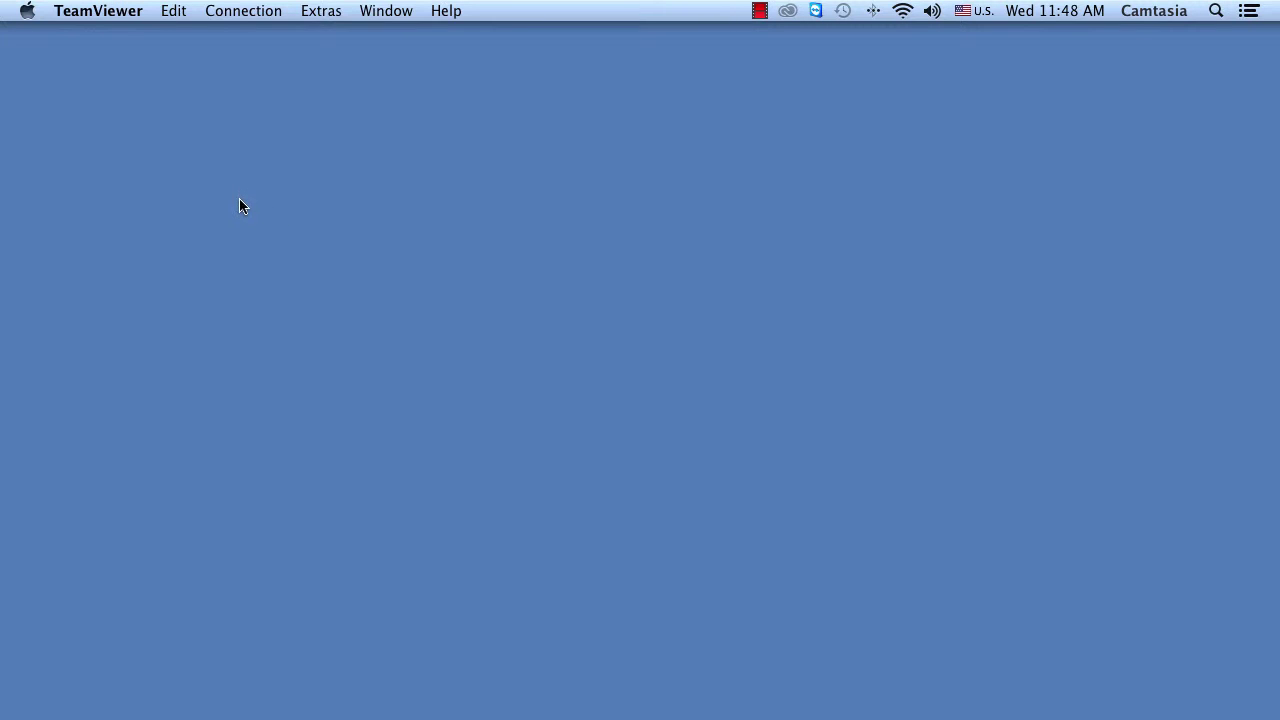
Open the Applications folder via Go > Applications and move its window left
{"action": "left_click", "coordinate": [237, 104]}
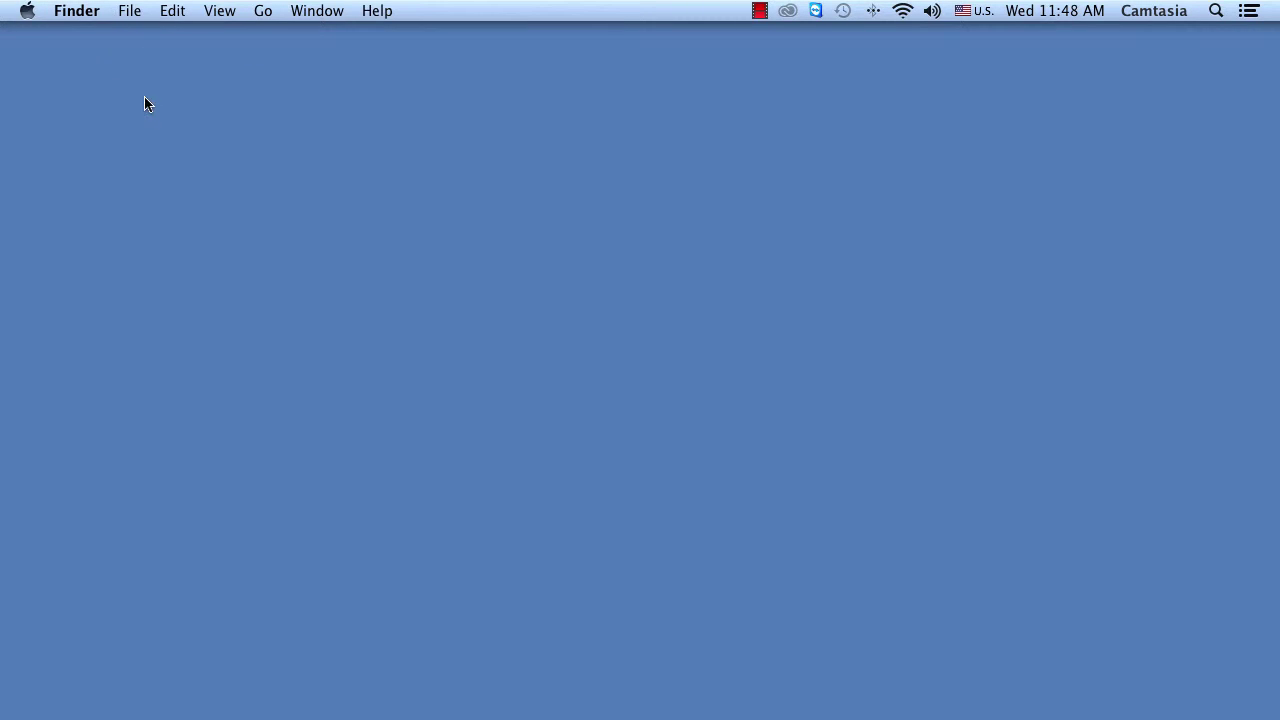
{"action": "left_click", "coordinate": [265, 13]}
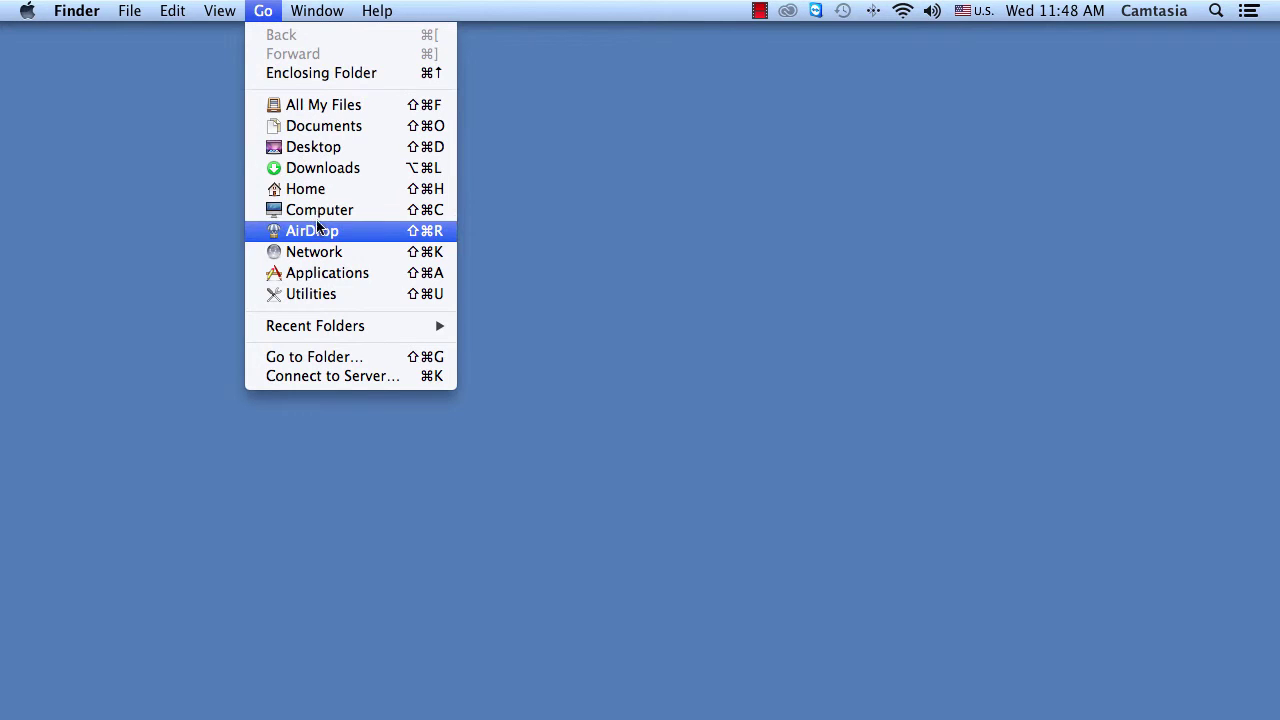
{"action": "left_click", "coordinate": [327, 274]}
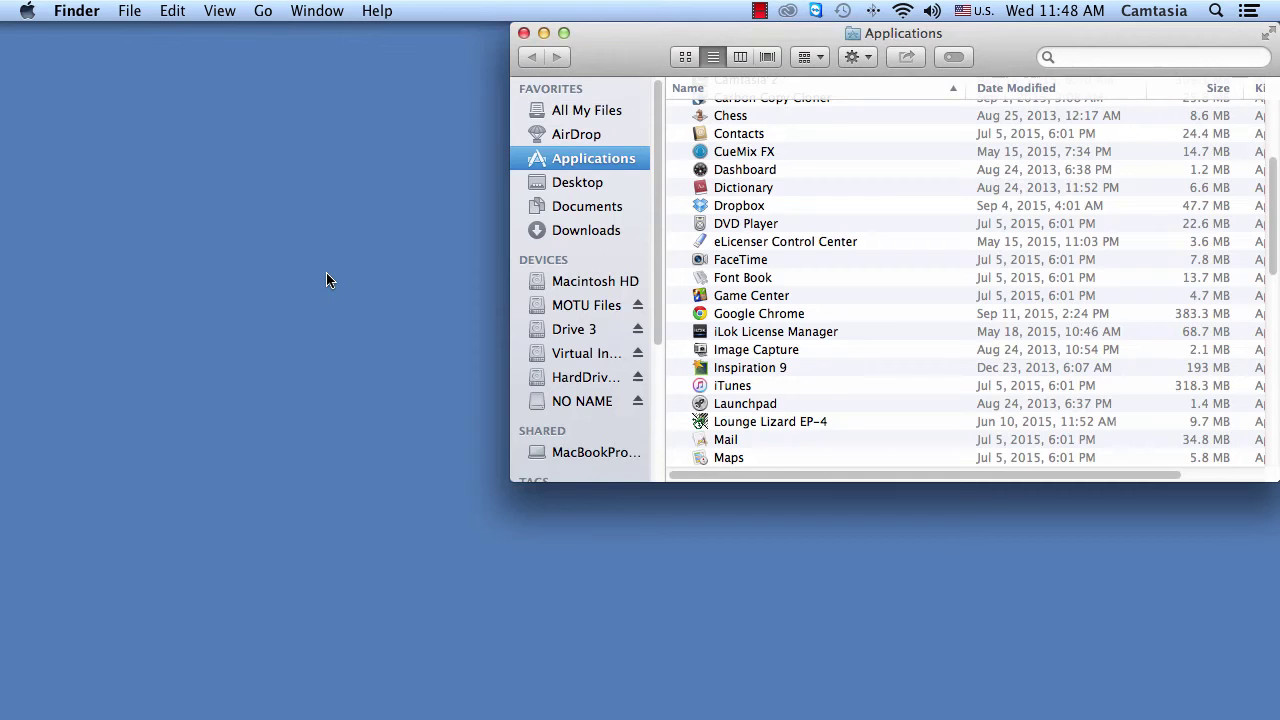
{"action": "left_click_drag", "start_coordinate": [651, 33], "coordinate": [328, 33]}
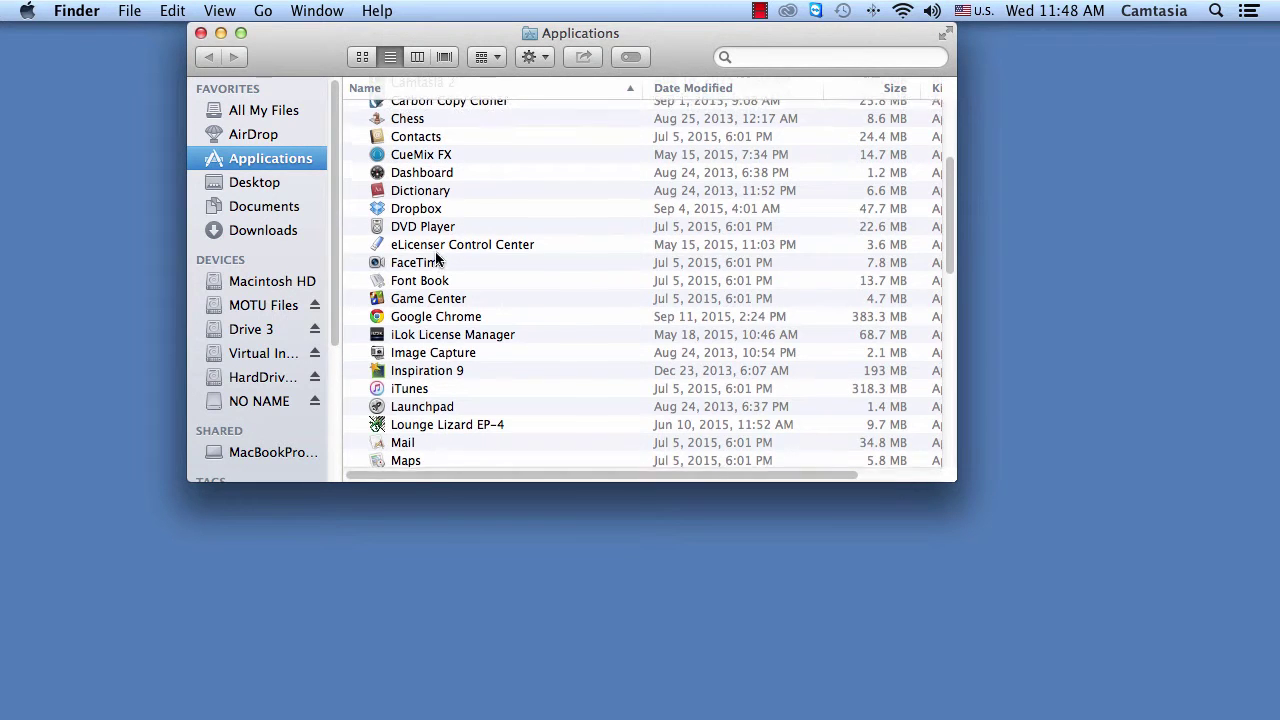
Scroll the Applications list to bring FaceTime into view
{"action": "scroll", "coordinate": [435, 262], "scroll_direction": "up", "scroll_amount": 5}
{"action": "scroll", "coordinate": [437, 258], "scroll_direction": "down", "scroll_amount": 10}
{"action": "scroll", "coordinate": [435, 258], "scroll_direction": "down", "scroll_amount": 2}
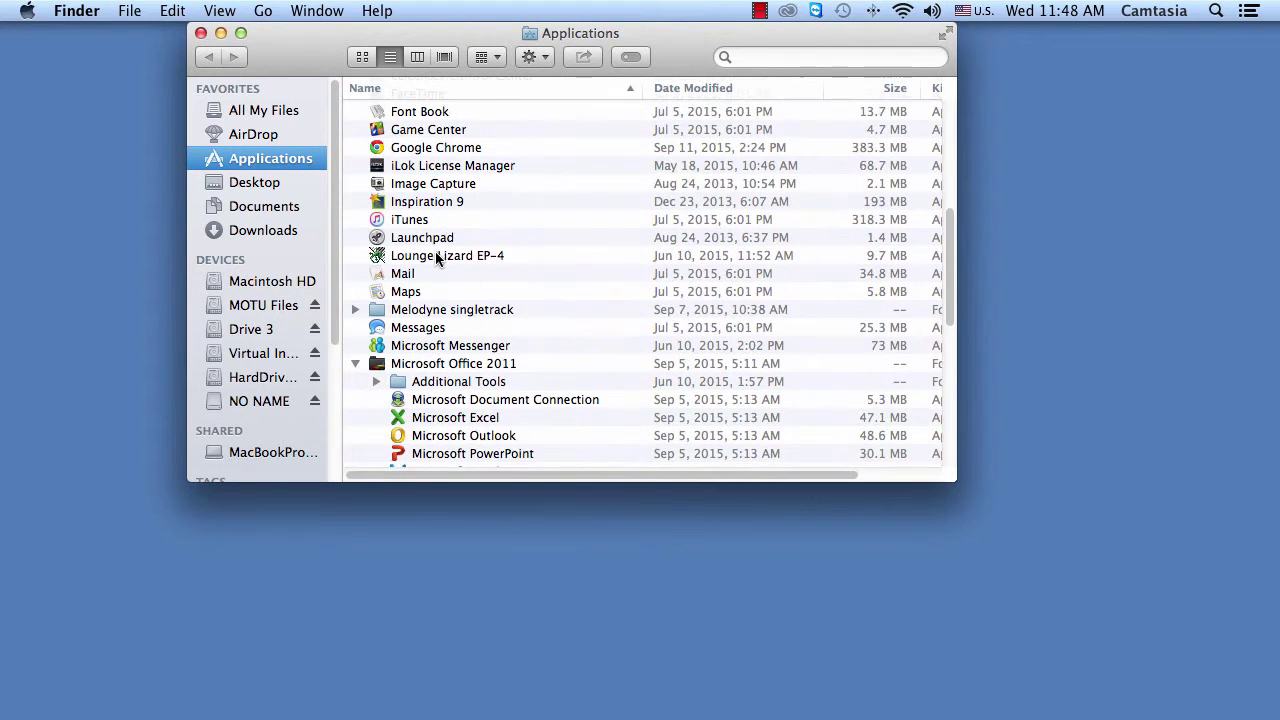
{"action": "scroll", "coordinate": [435, 258], "scroll_direction": "down", "scroll_amount": 2}
{"action": "scroll", "coordinate": [435, 258], "scroll_direction": "up", "scroll_amount": 1}
{"action": "scroll", "coordinate": [436, 256], "scroll_direction": "up", "scroll_amount": 2}
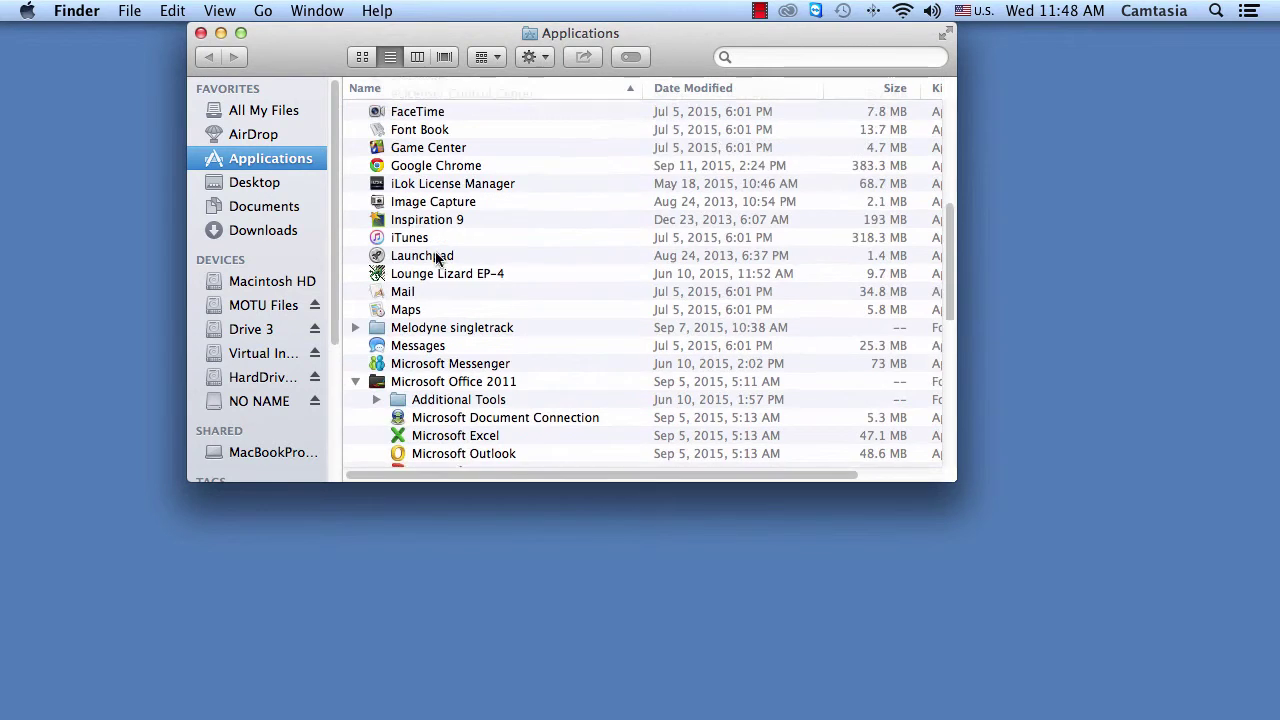
{"action": "scroll", "coordinate": [436, 256], "scroll_direction": "up", "scroll_amount": 1}
{"action": "scroll", "coordinate": [430, 240], "scroll_direction": "up", "scroll_amount": 4}
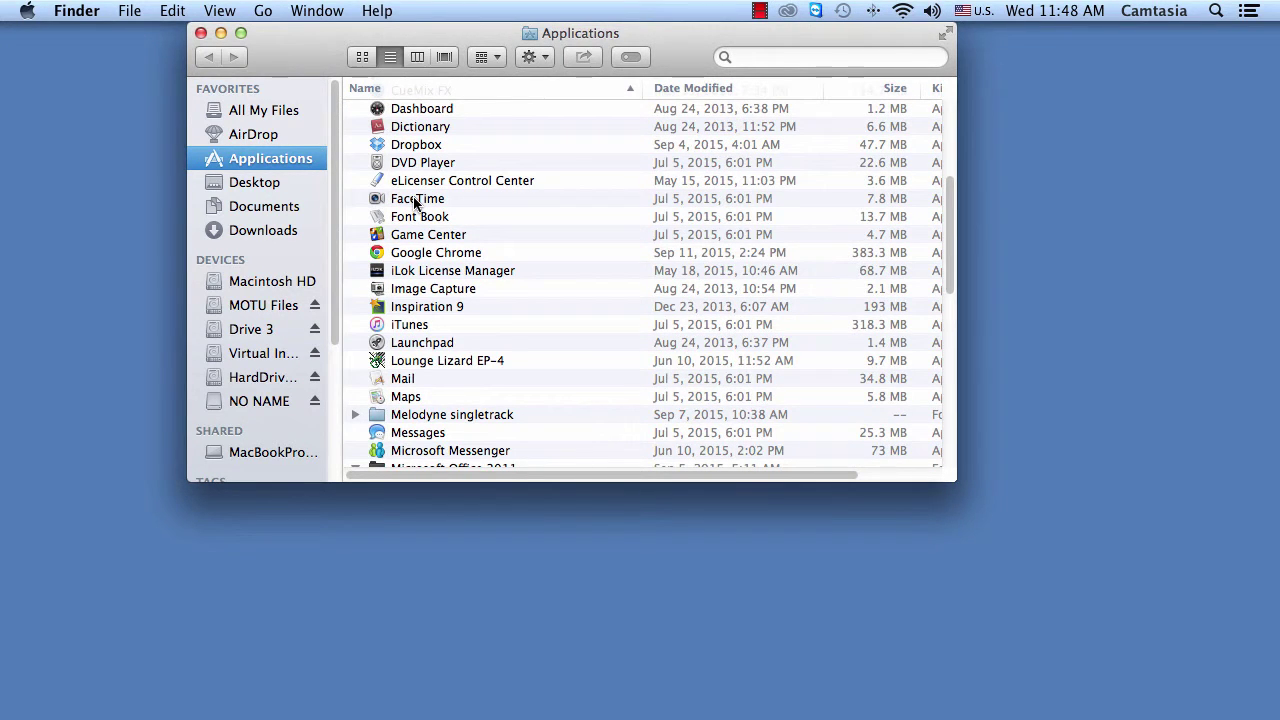
Drag FaceTime out of the Applications list and drop it into the Dock
{"action": "left_click_drag", "start_coordinate": [415, 203], "coordinate": [452, 372]}
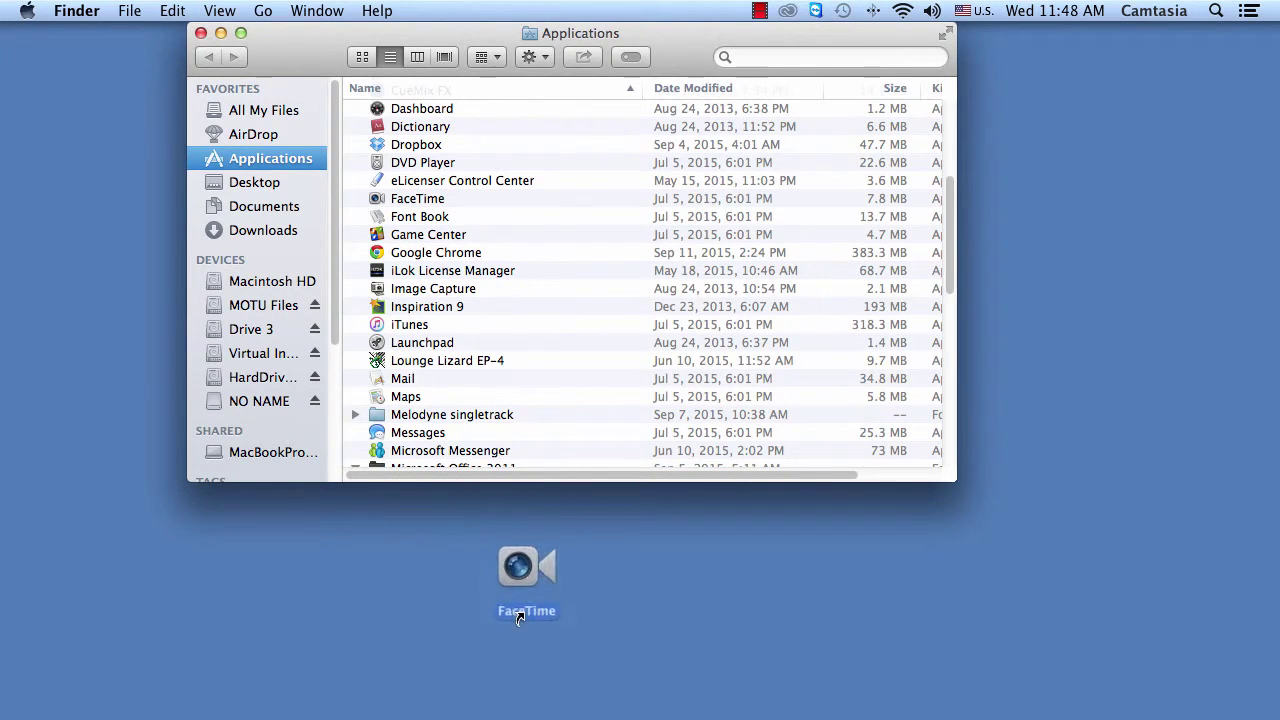
{"action": "mouse_move", "coordinate": [452, 372]}
{"action": "left_mouse_down"}
{"action": "mouse_move", "coordinate": [523, 658]}
{"action": "mouse_move", "coordinate": [553, 713]}
{"action": "left_mouse_up"}
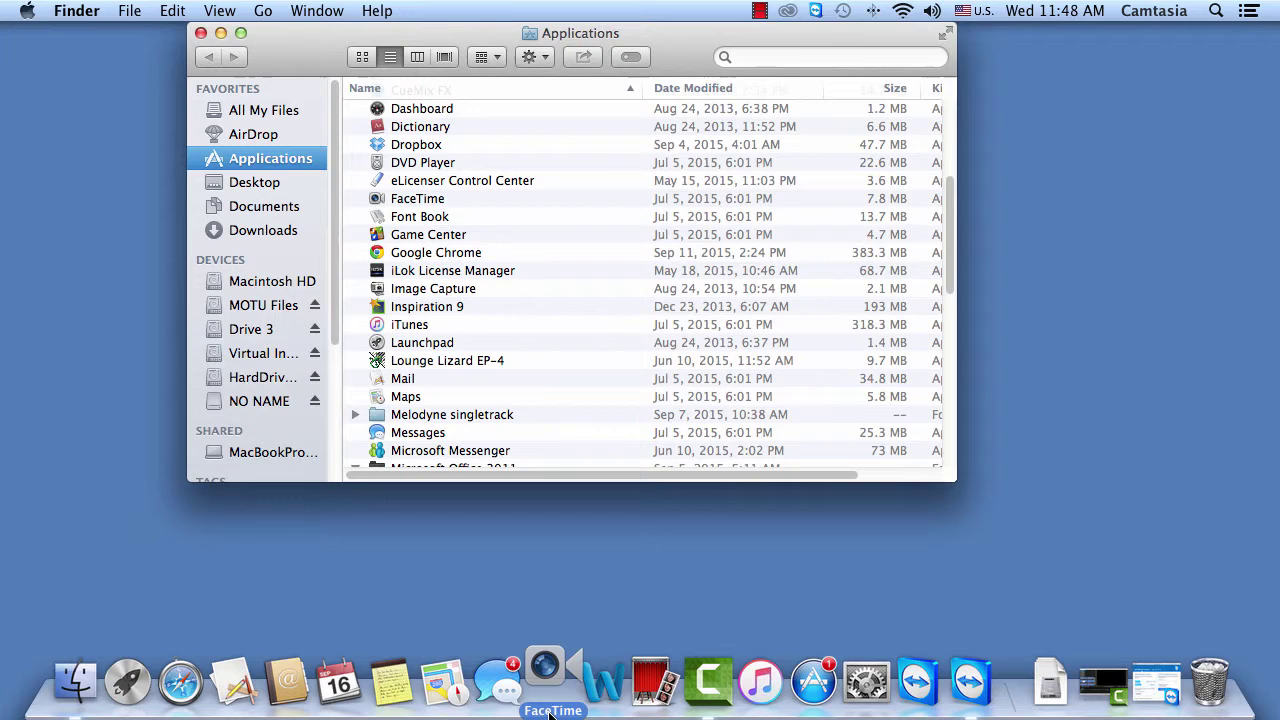
{"action": "mouse_move", "coordinate": [550, 690]}
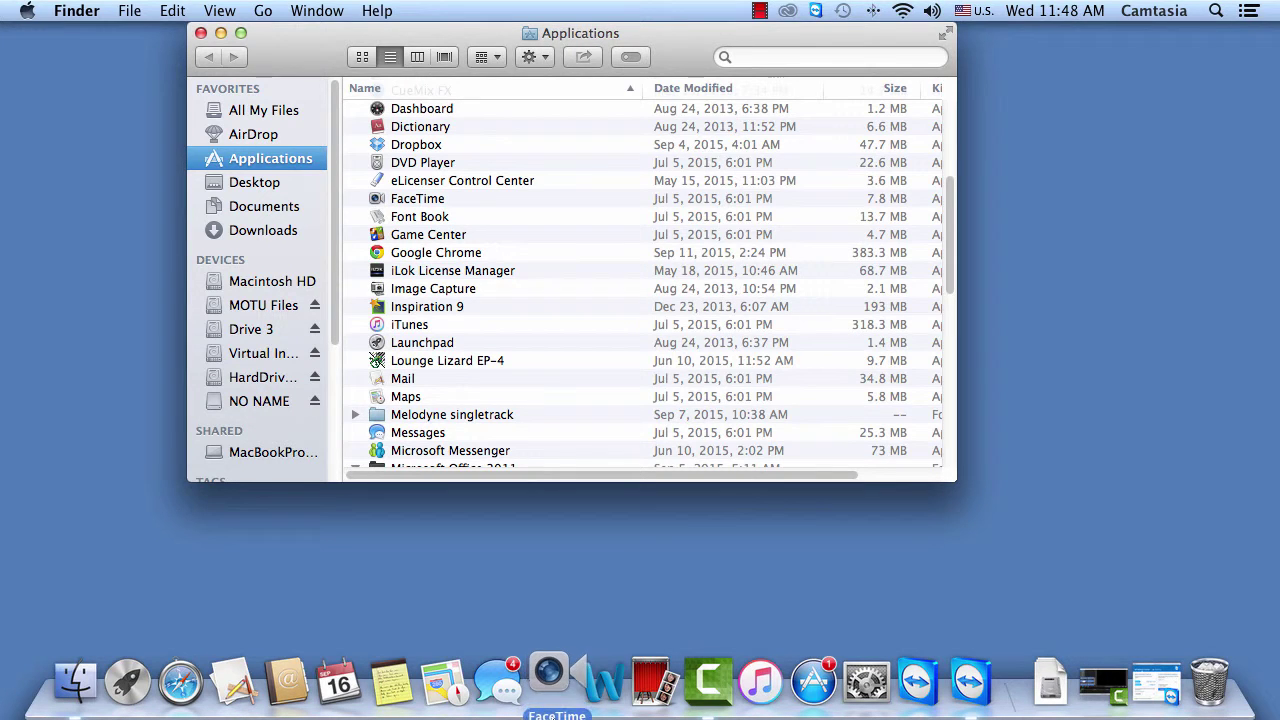
{"action": "left_click_drag", "start_coordinate": [551, 713], "coordinate": [553, 716]}
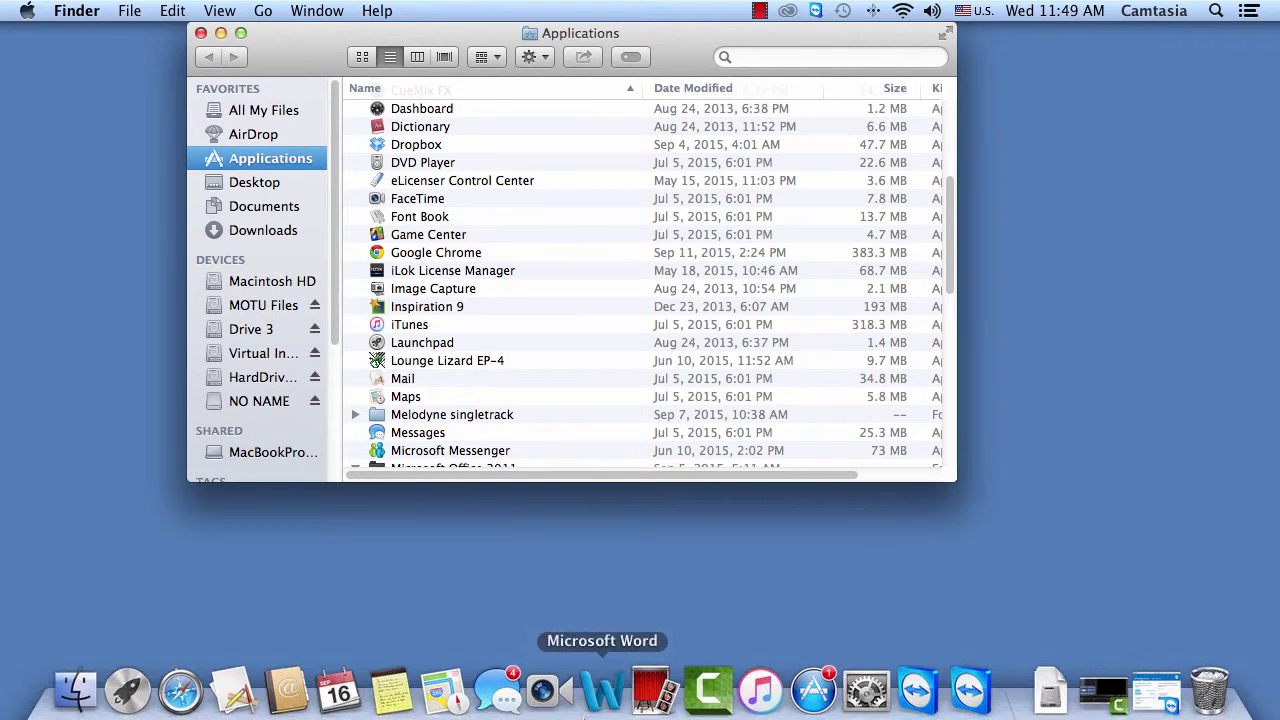
{"action": "left_click", "coordinate": [543, 685]}
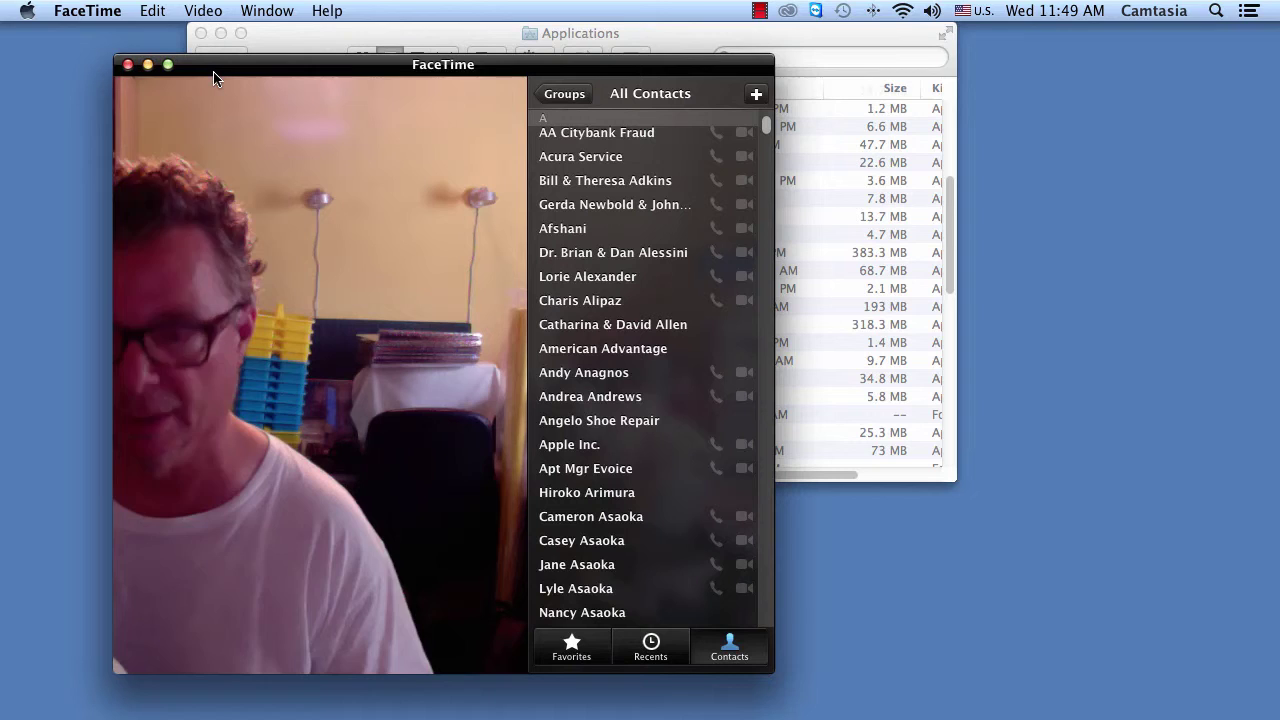
{"action": "key", "text": "super+q"}
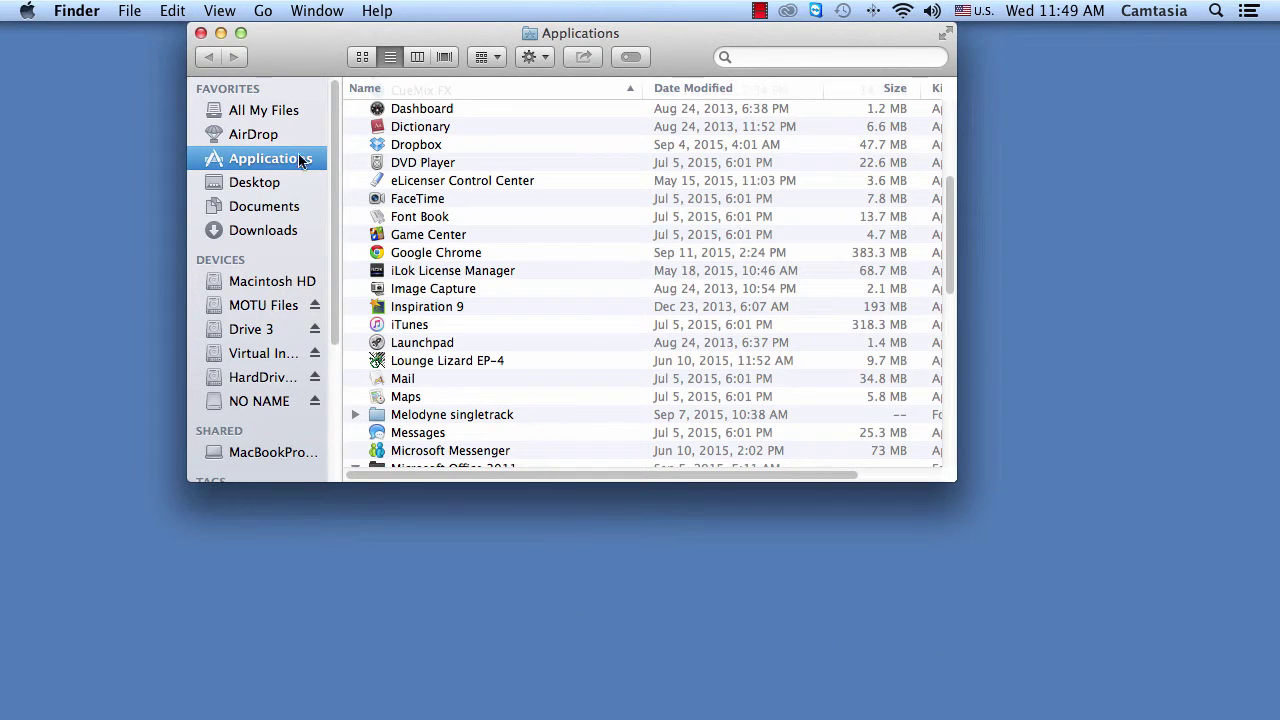
Close the Applications Finder window with its red close button
{"action": "left_click", "coordinate": [200, 33]}
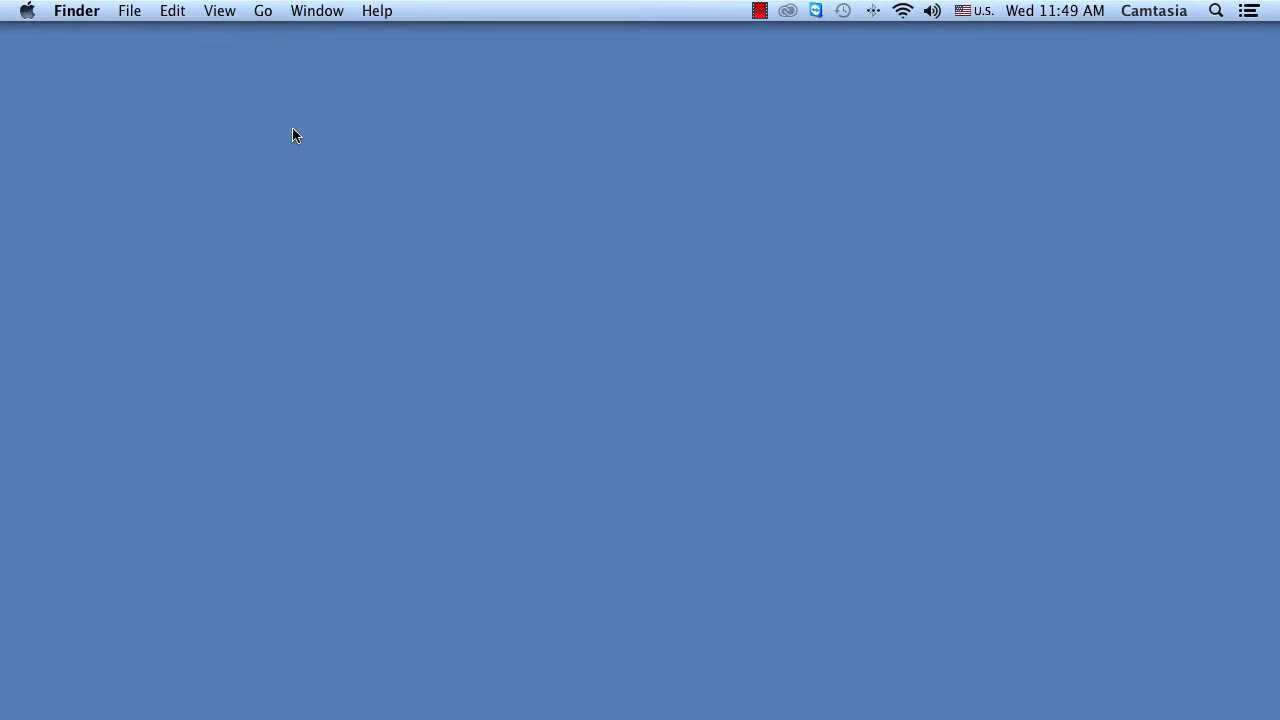